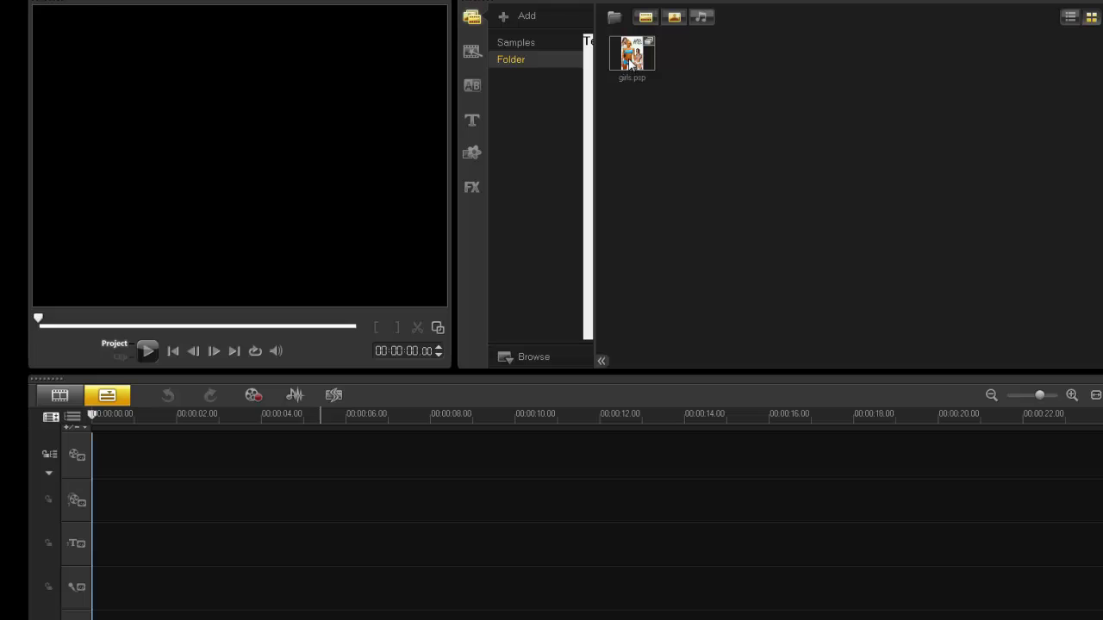
Step: Drop girls.psp onto the timeline with its layers split across overlay tracks, then deselect
mouse_move(632, 53)
mouse_down()
mouse_move(647, 169)
mouse_move(106, 460)
mouse_move(108, 448)
mouse_up()
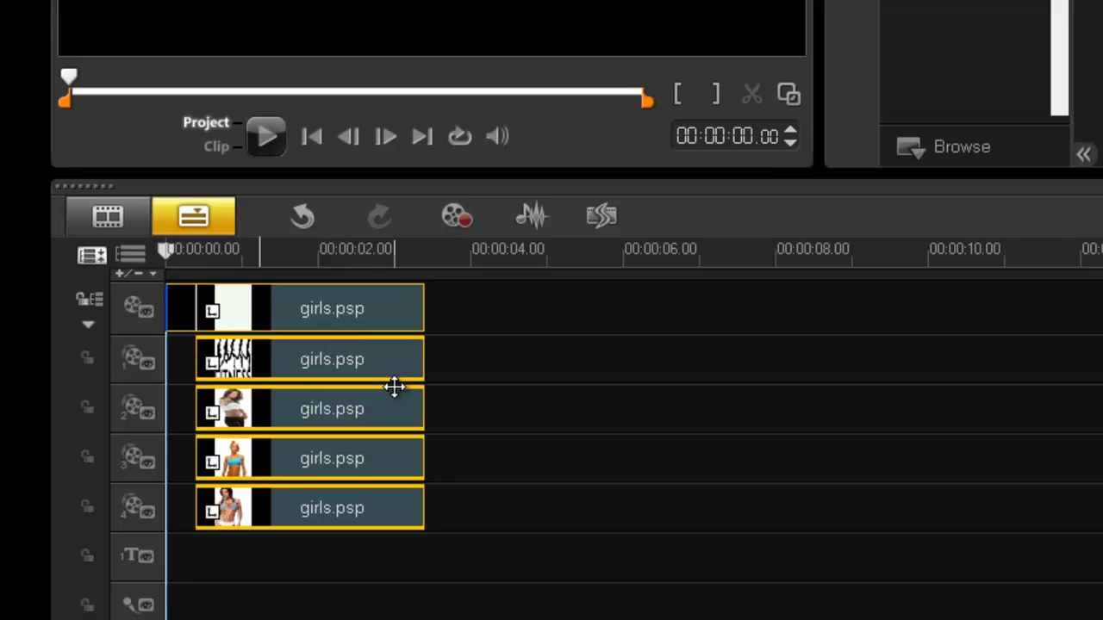
click(635, 464)
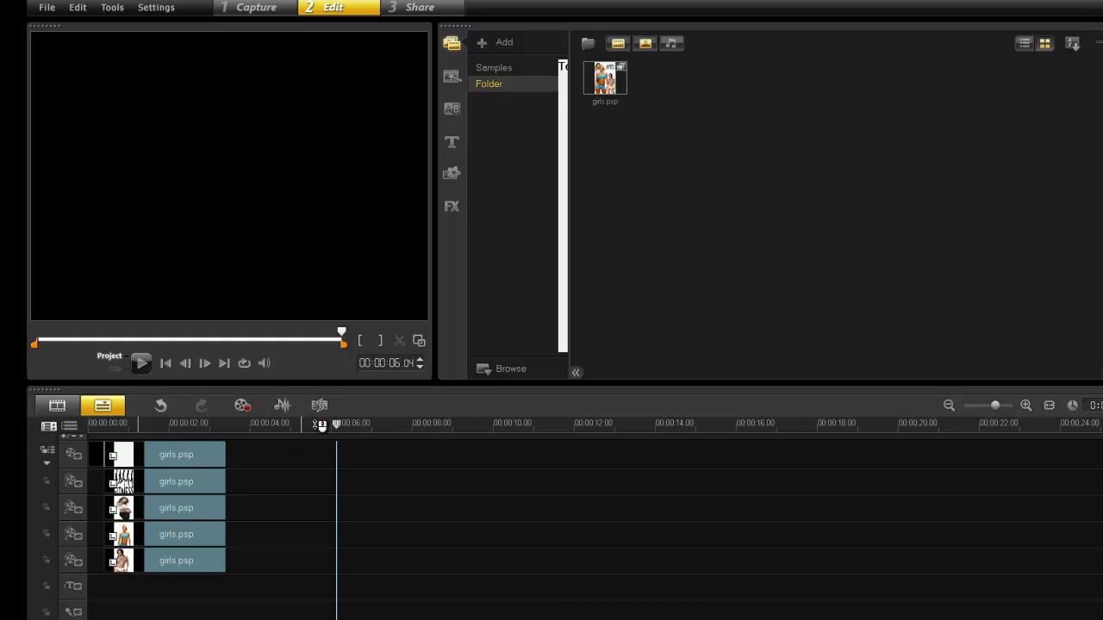
Step: Preview the image at about 00:00:02, select the third-track layer clip, and show the FX filters
drag(339, 424, 175, 428)
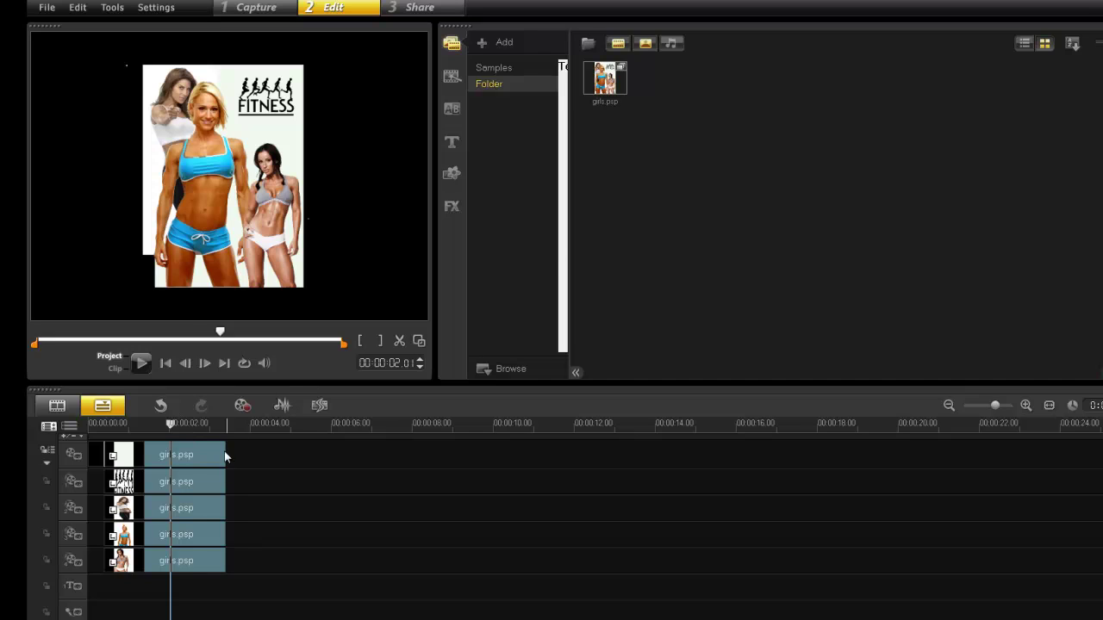
click(200, 509)
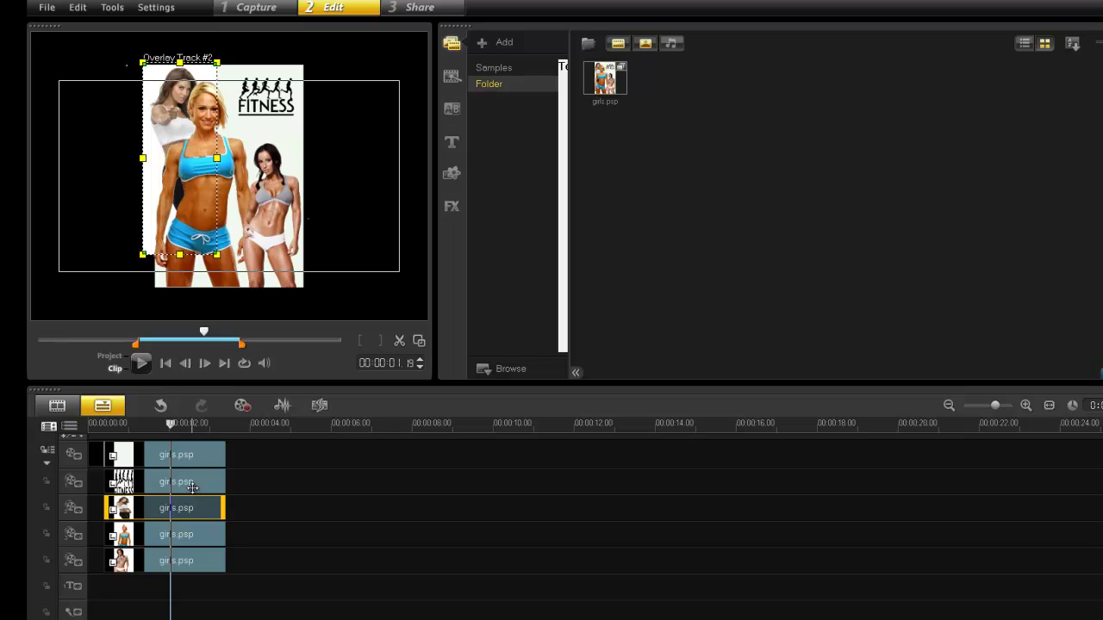
click(450, 209)
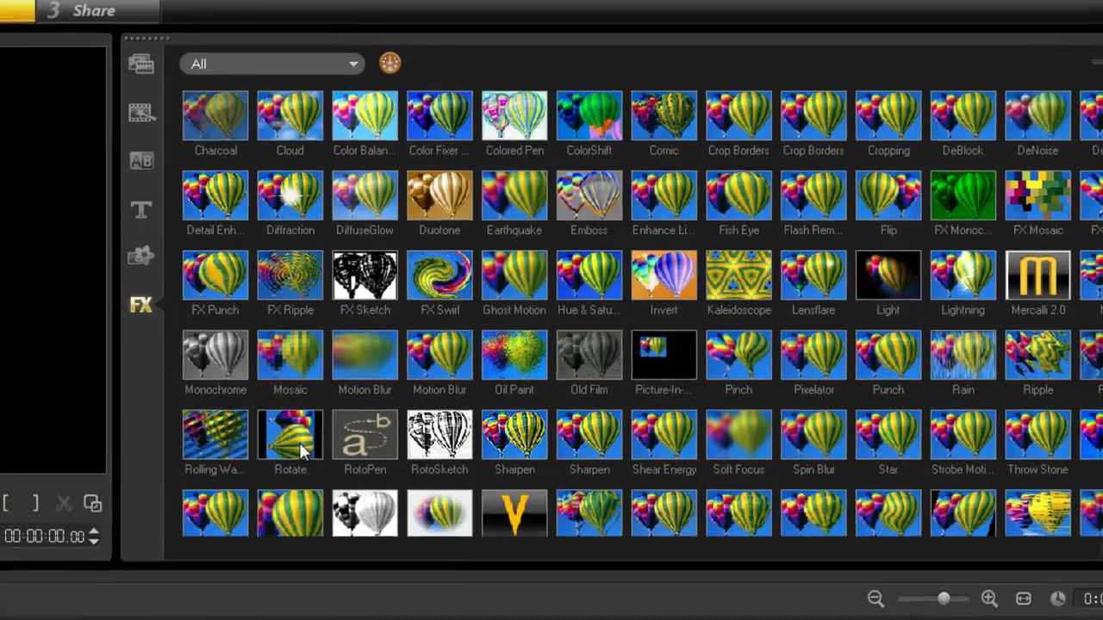
Step: Apply the Rotate filter to the Overlay Track #2 clip and play the whole project
click(556, 348)
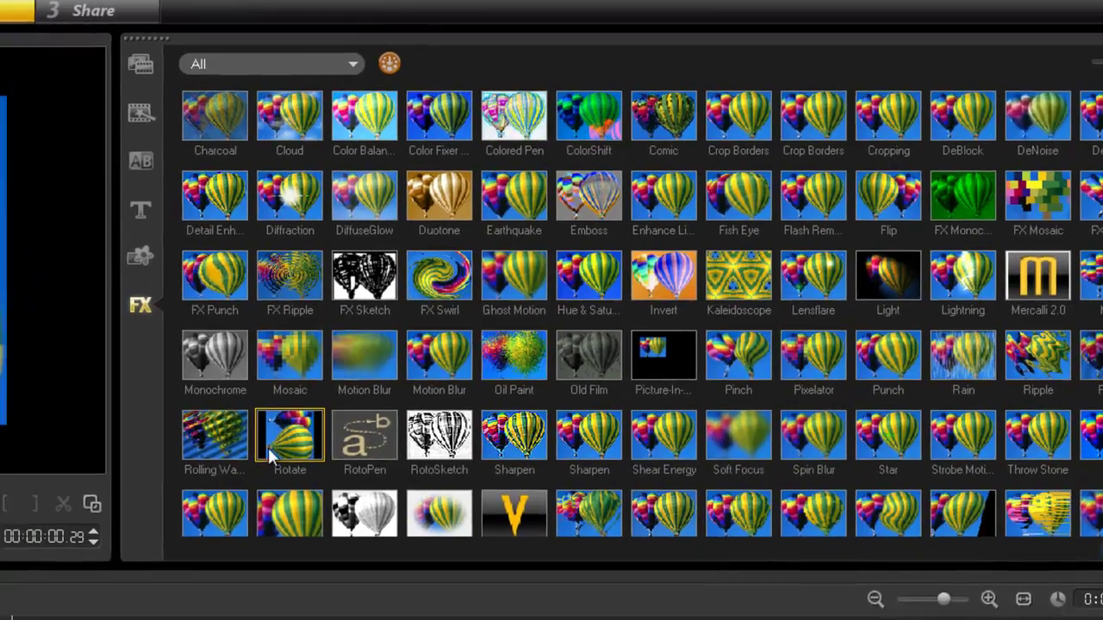
drag(268, 448, 178, 518)
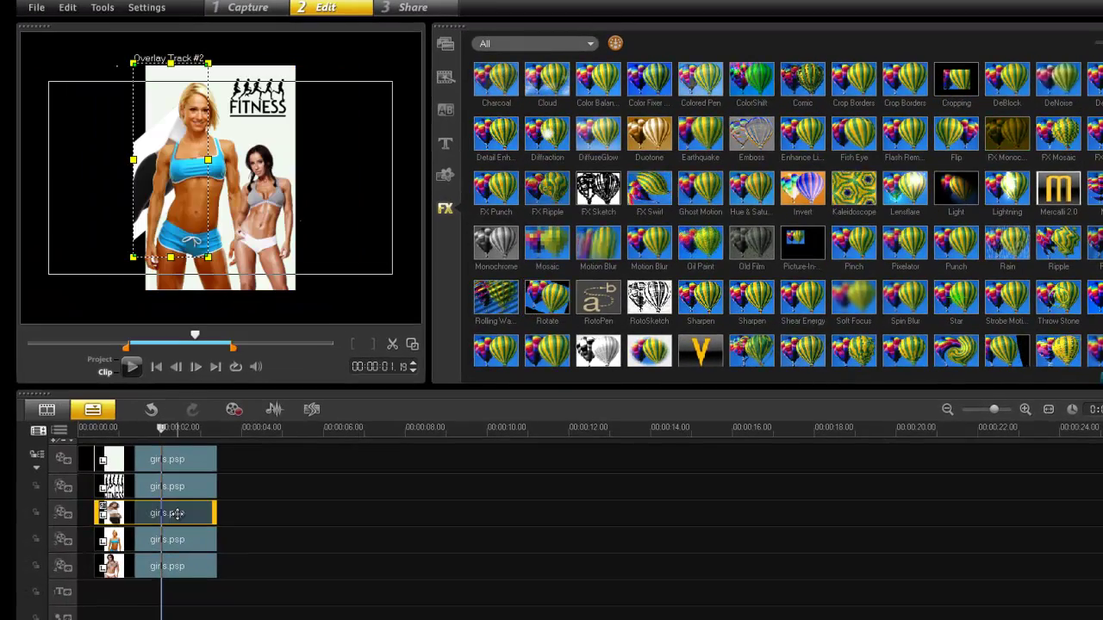
click(100, 360)
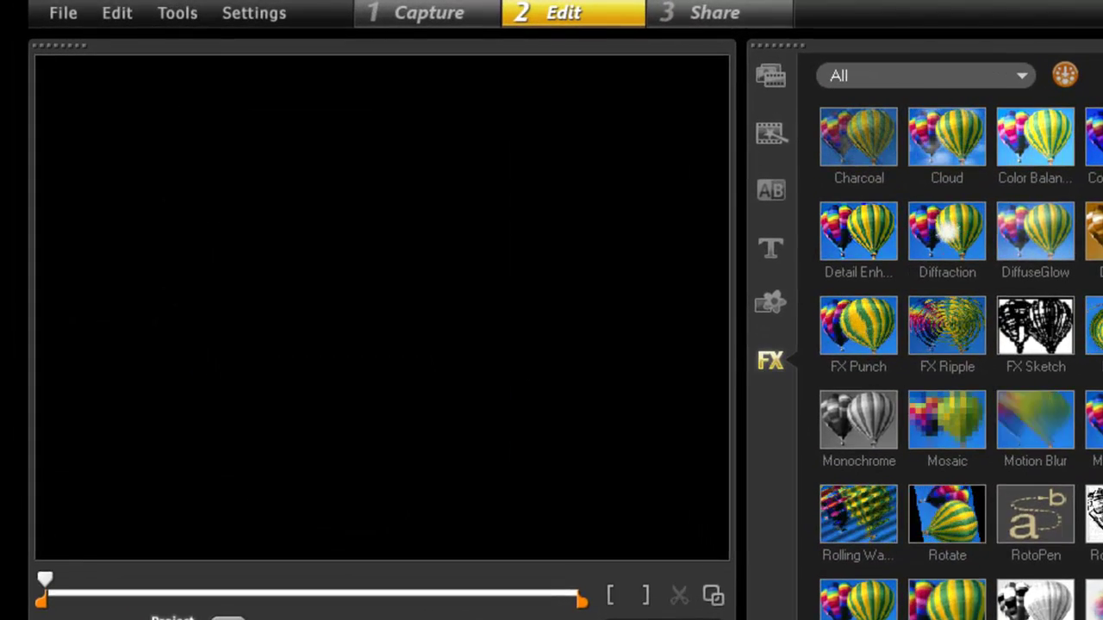
key(space)
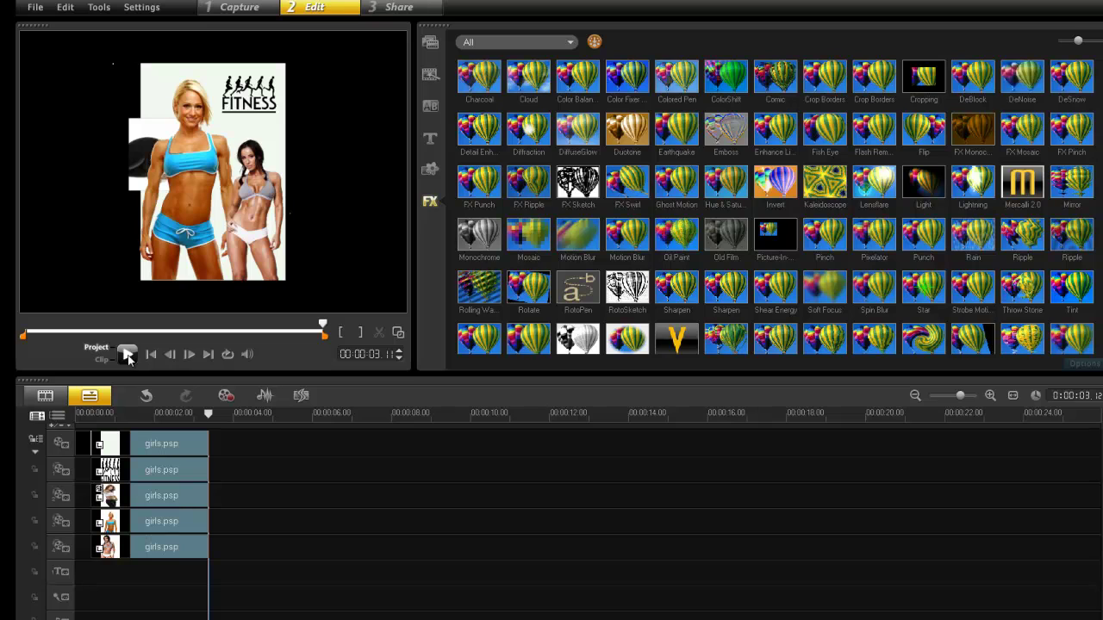
Step: Return to the Media library
click(432, 49)
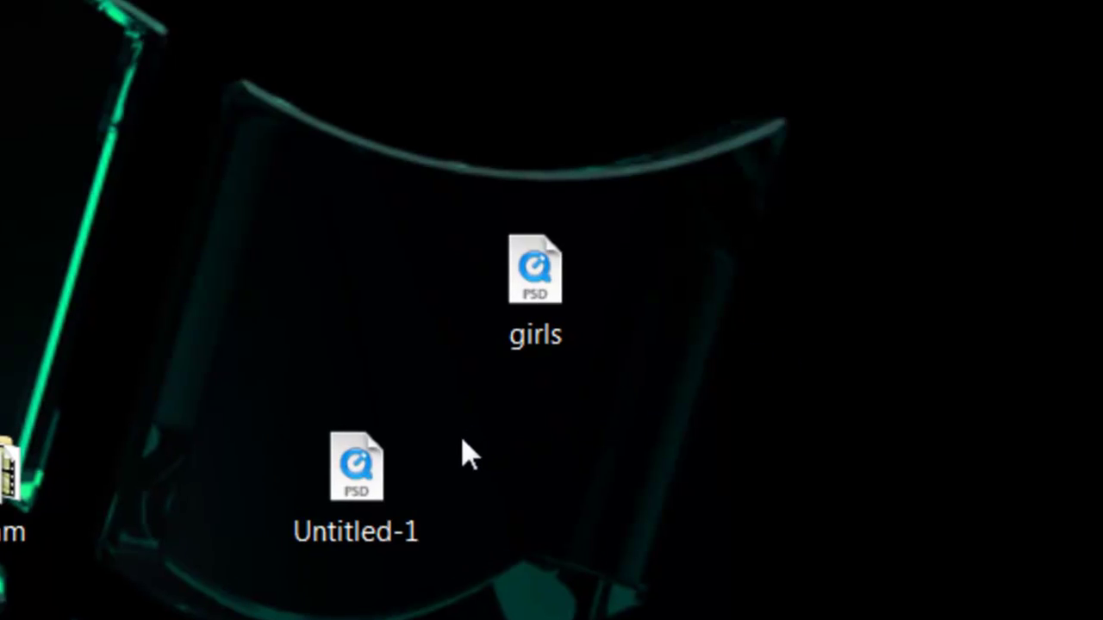
Step: Open the Untitled-1 PSD file from the desktop
click(375, 463)
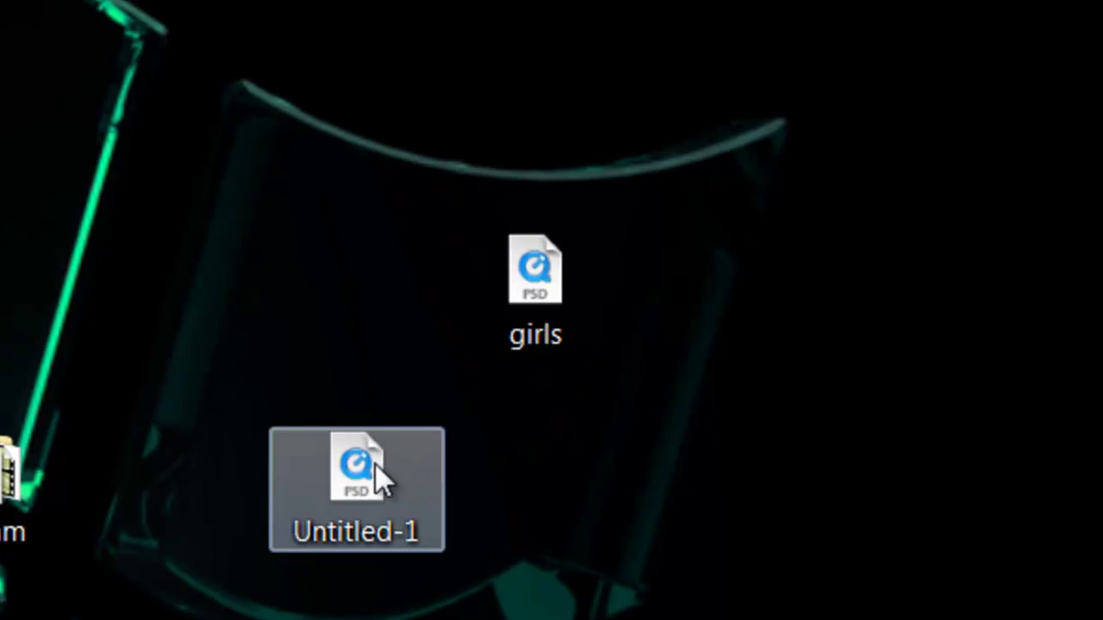
double_click(366, 471)
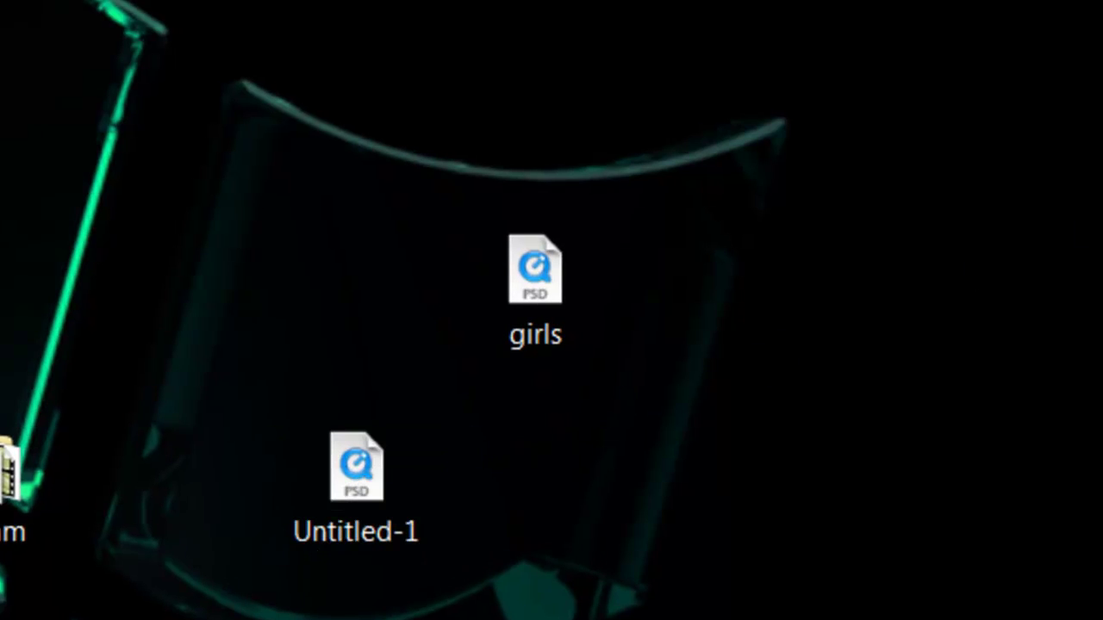